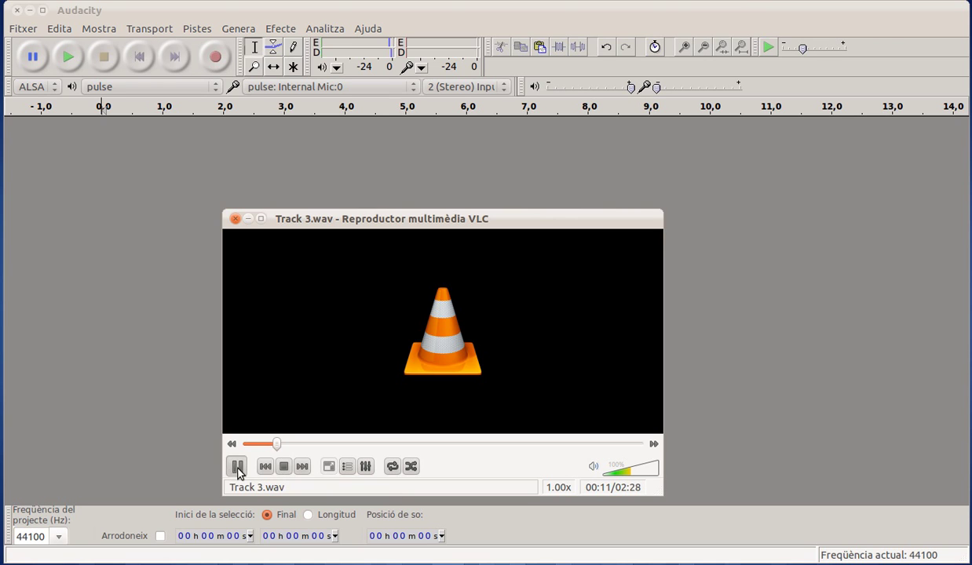
- Record Track 3.wav from its beginning as it plays in VLC for about 12 seconds, and end the recording
{"action": "left_click_drag", "start_coordinate": [261, 445], "coordinate": [242, 445]}
{"action": "left_click", "coordinate": [215, 57]}
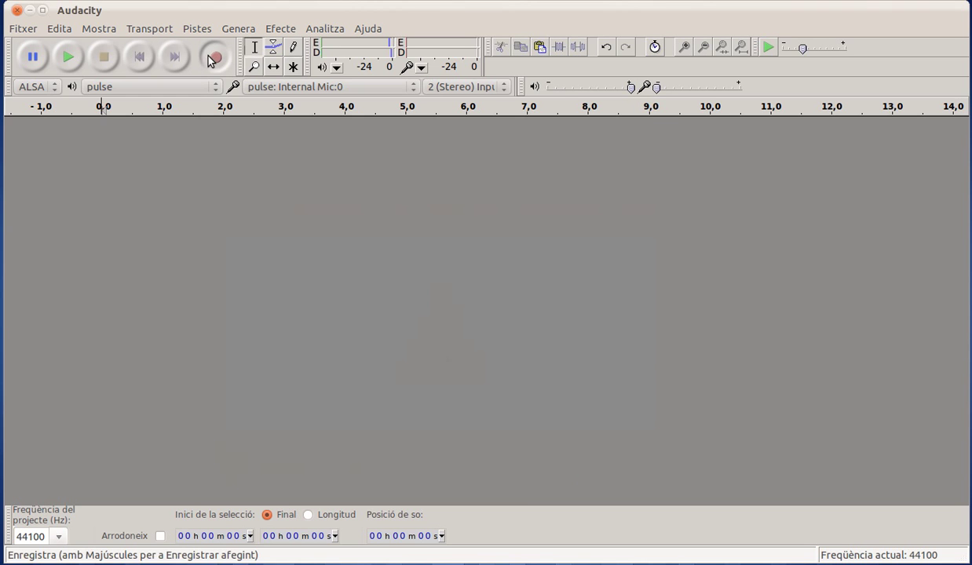
{"action": "key", "text": "alt+Tab"}
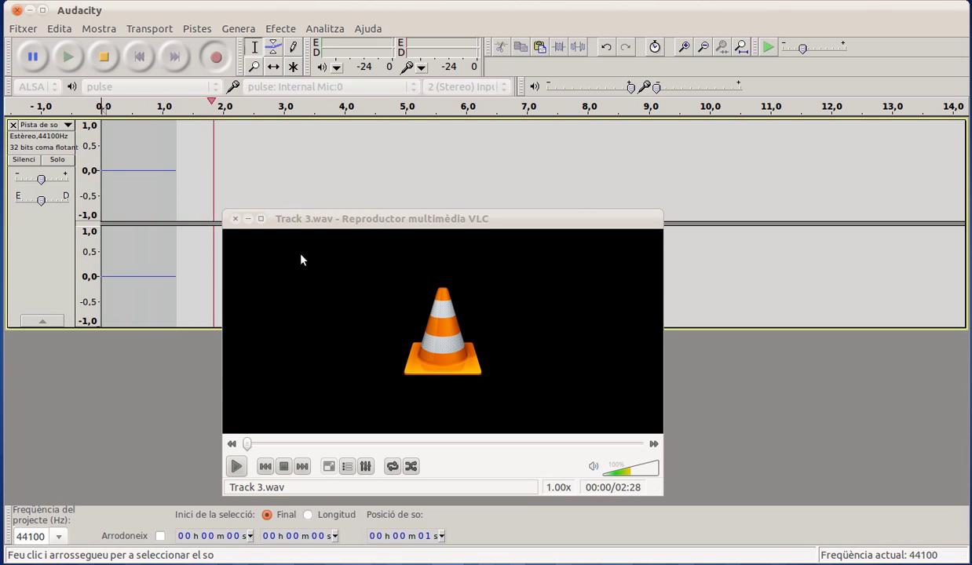
{"action": "left_click", "coordinate": [236, 466]}
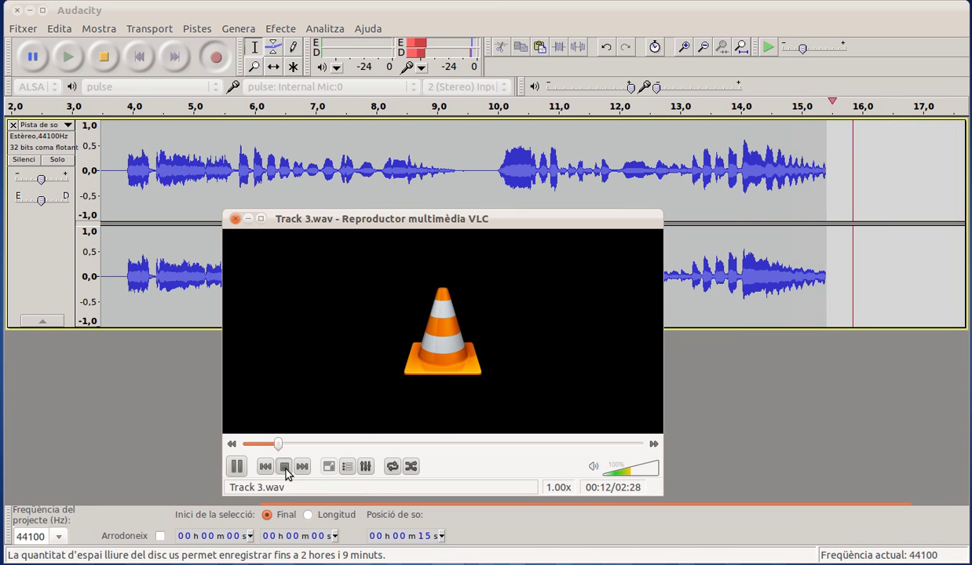
{"action": "left_click", "coordinate": [229, 135]}
{"action": "key", "text": "space"}
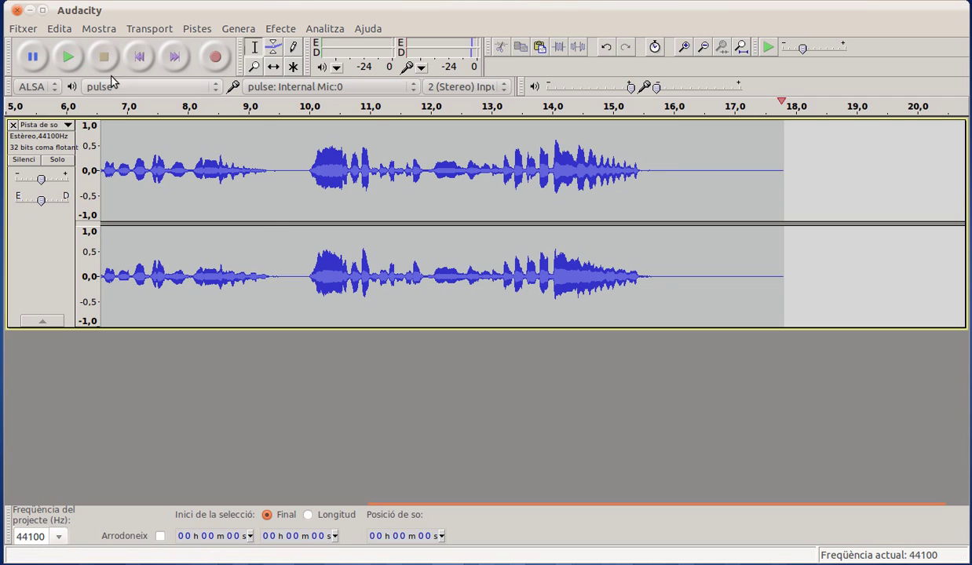
- Play the recording from its start, stop playback and return the cursor to the beginning
{"action": "left_click", "coordinate": [141, 57]}
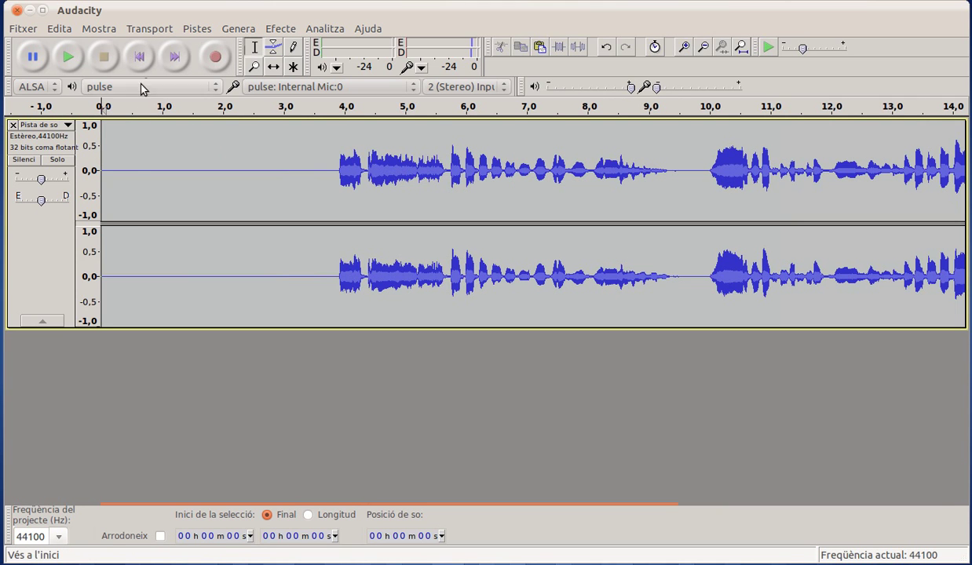
{"action": "left_click", "coordinate": [66, 57]}
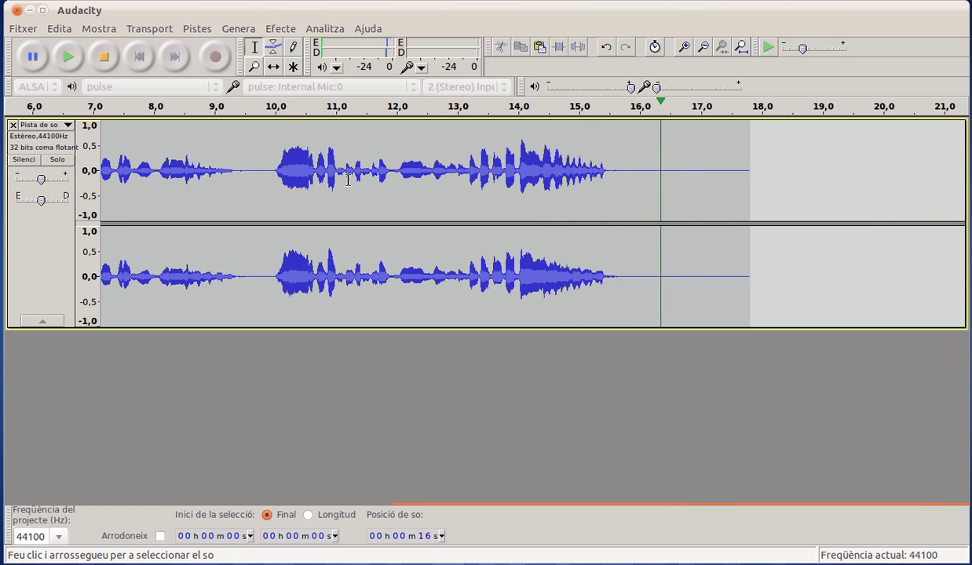
{"action": "left_click", "coordinate": [103, 56]}
{"action": "left_click", "coordinate": [136, 59]}
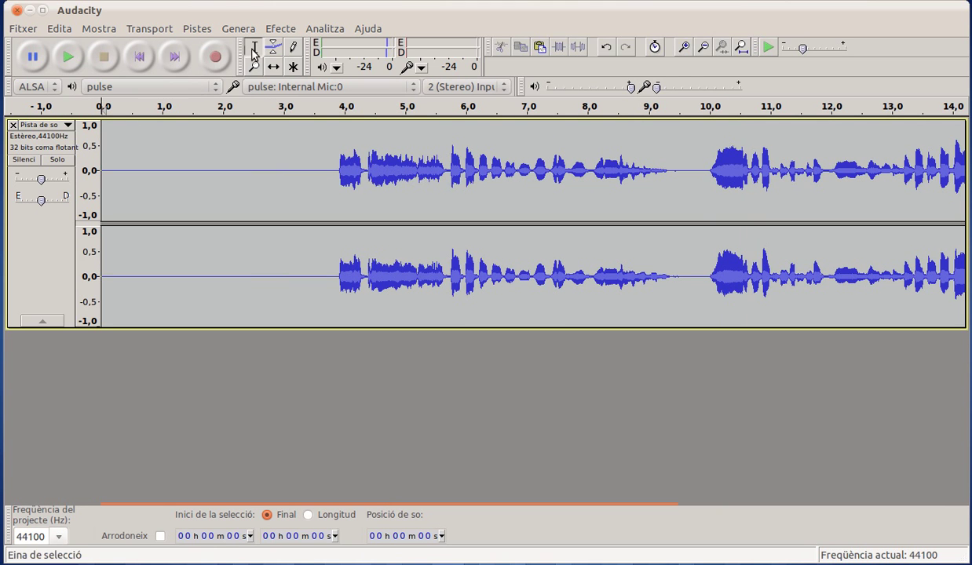
- Delete the silence at the beginning of the track, from 0 to about 3.7 s
{"action": "left_click_drag", "start_coordinate": [102, 132], "coordinate": [324, 143]}
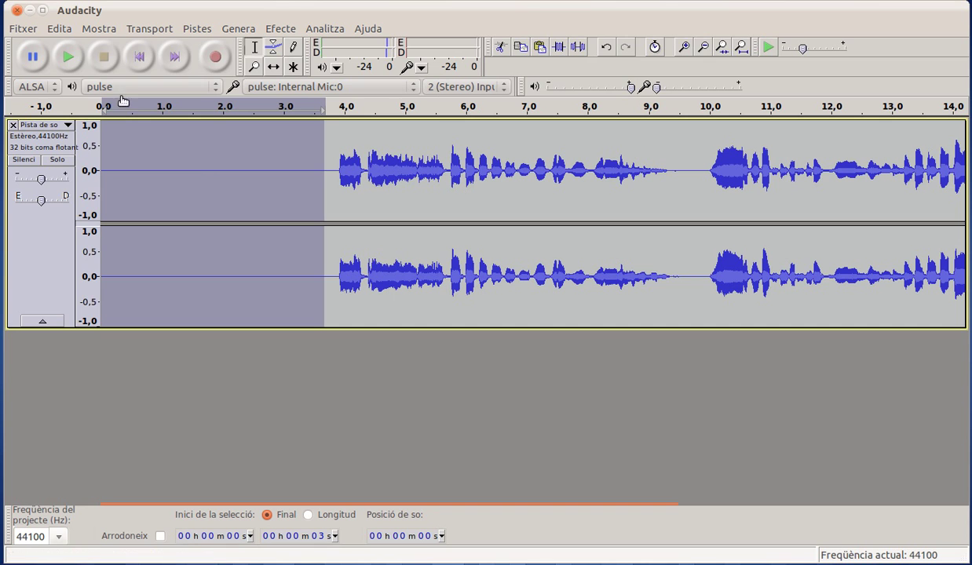
{"action": "left_click", "coordinate": [61, 30]}
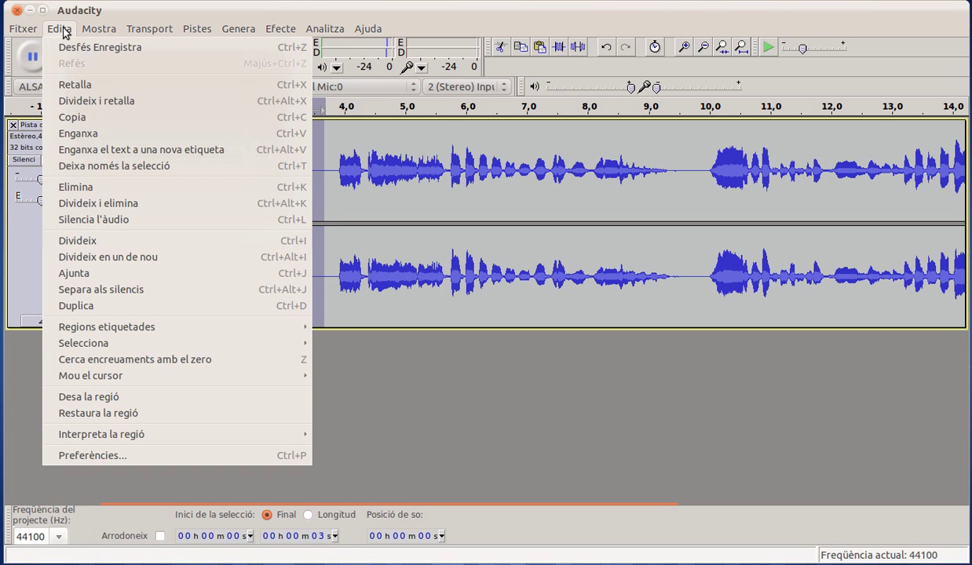
{"action": "left_click", "coordinate": [298, 192]}
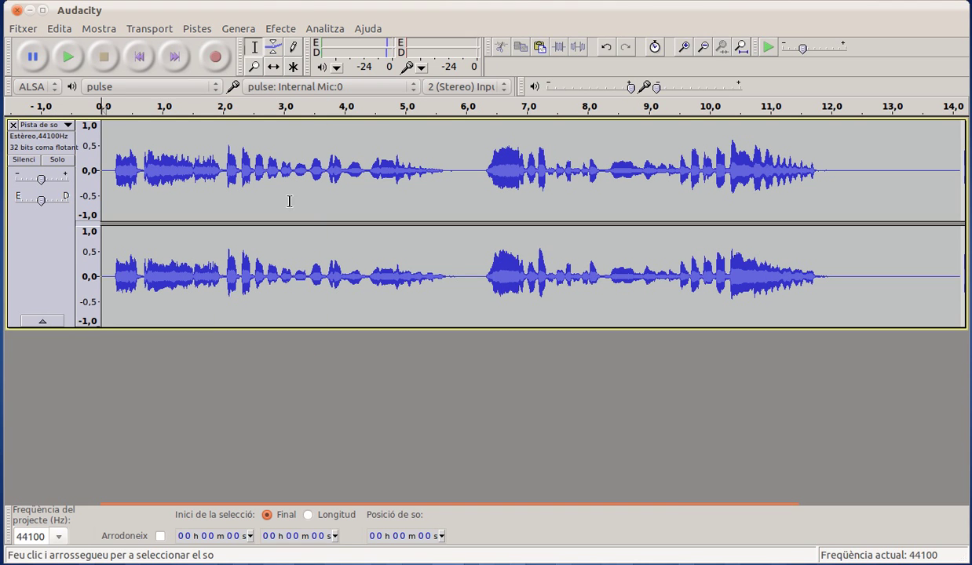
- Delete the trailing silence from about 12.1 s to the end of the track
{"action": "left_click_drag", "start_coordinate": [837, 130], "coordinate": [783, 169]}
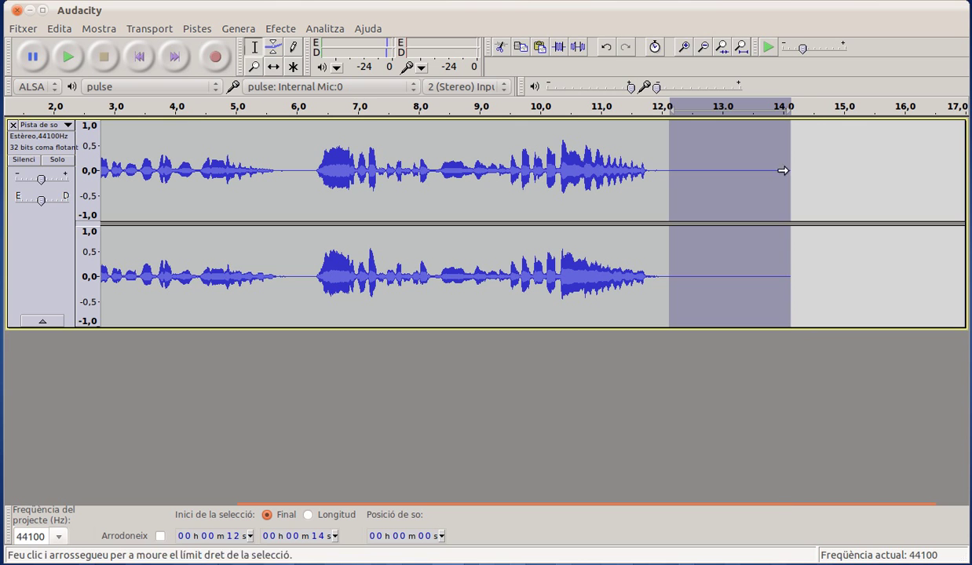
{"action": "left_click", "coordinate": [65, 32]}
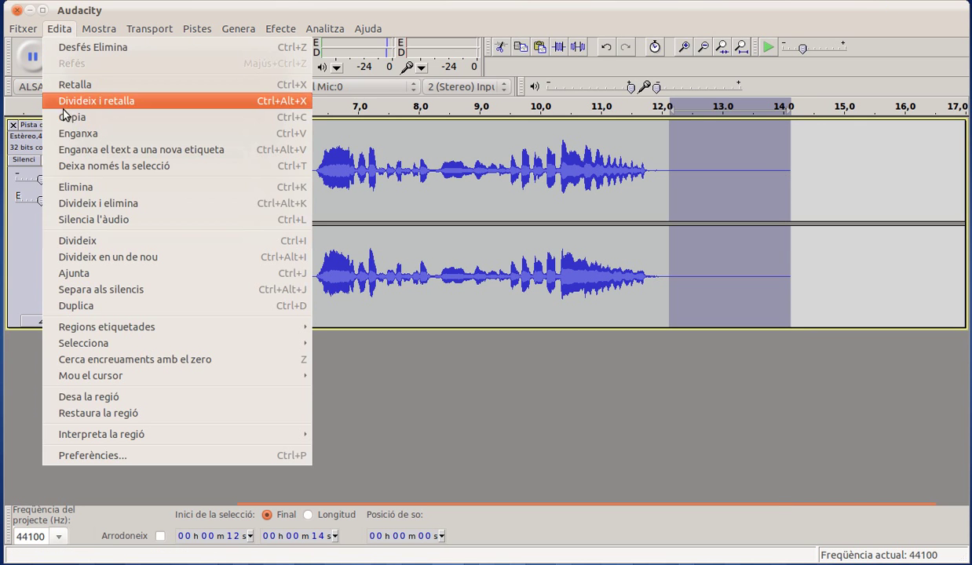
{"action": "left_click", "coordinate": [80, 192]}
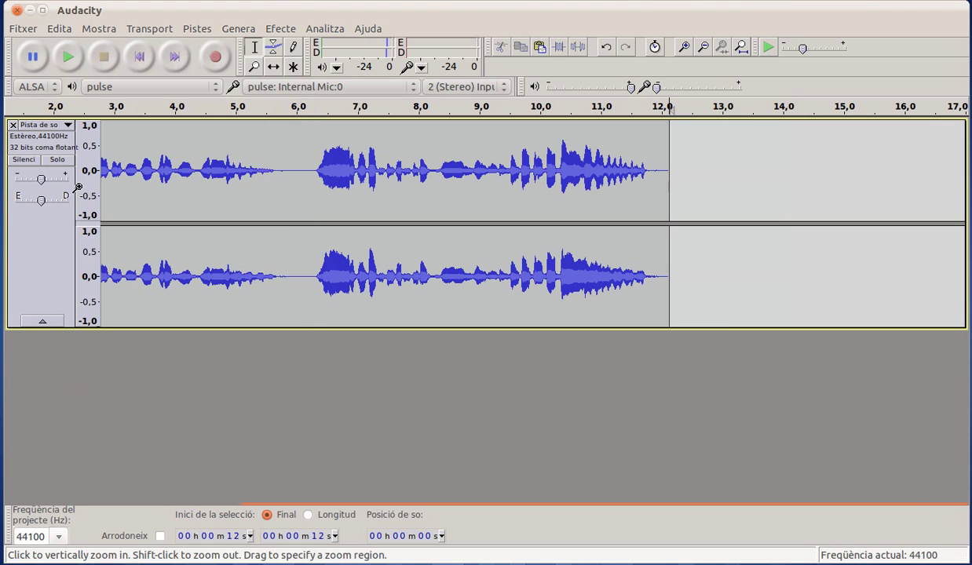
- Select the final passage of the track from about 10.1 to 12.1 s and play it
{"action": "left_click", "coordinate": [98, 30]}
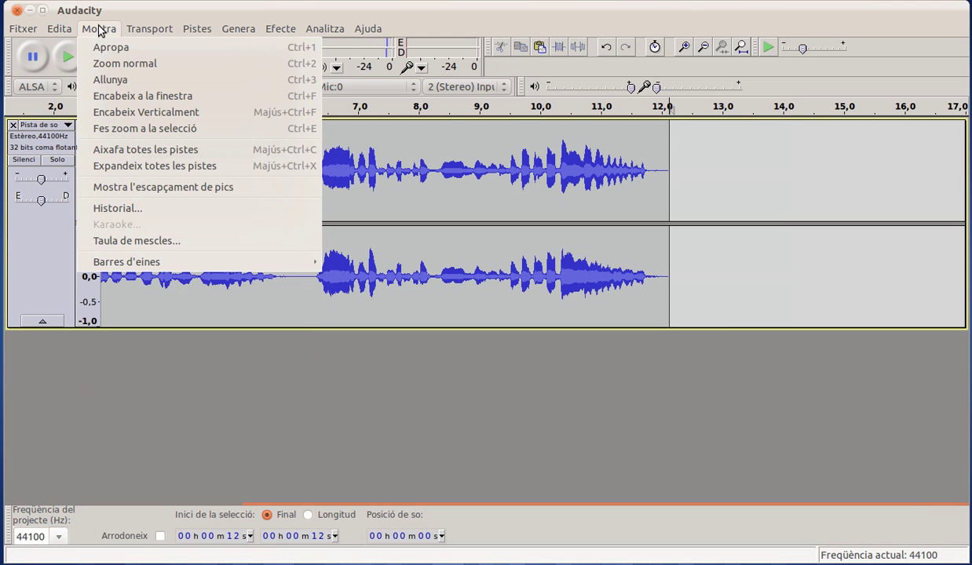
{"action": "left_click", "coordinate": [120, 65]}
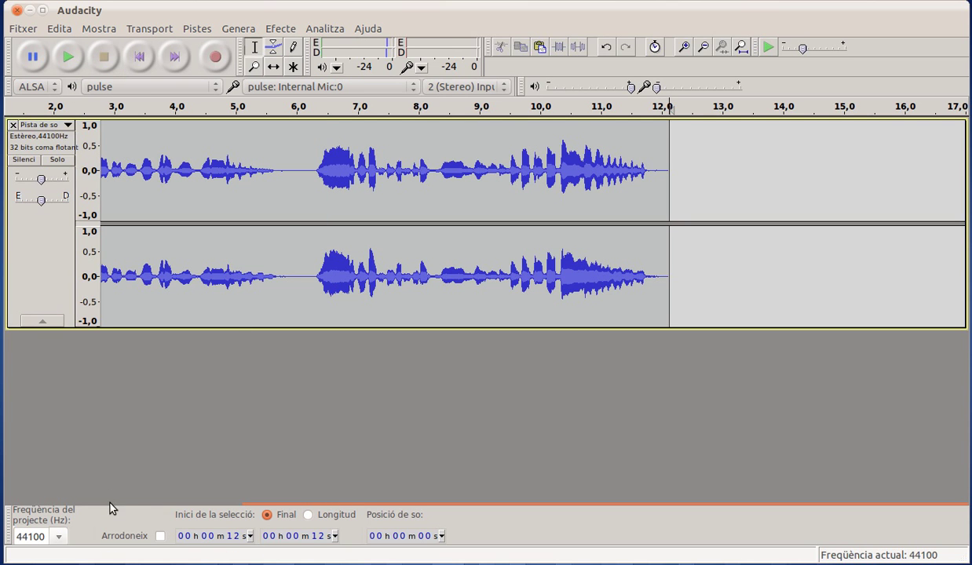
{"action": "left_click_drag", "start_coordinate": [350, 515], "coordinate": [151, 507]}
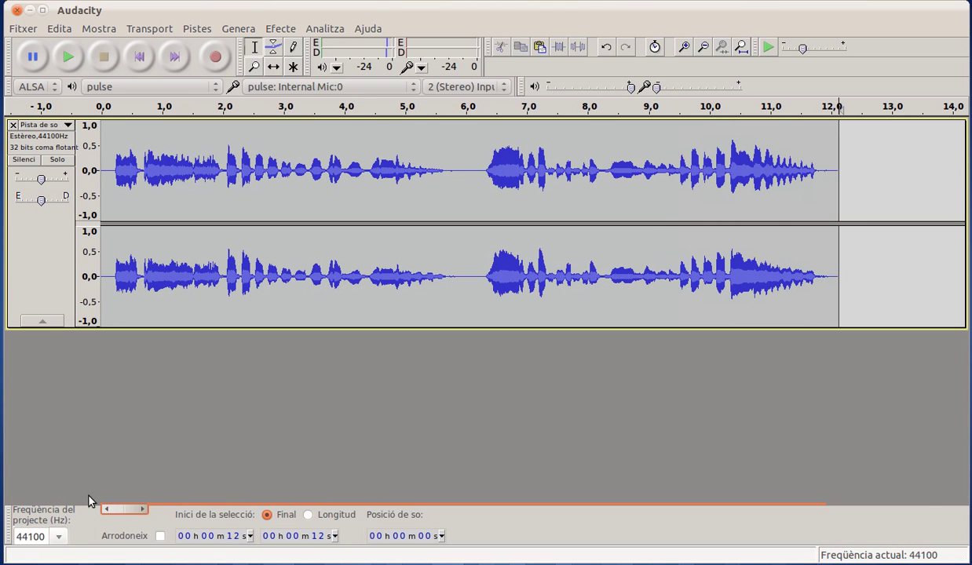
{"action": "left_click", "coordinate": [273, 50]}
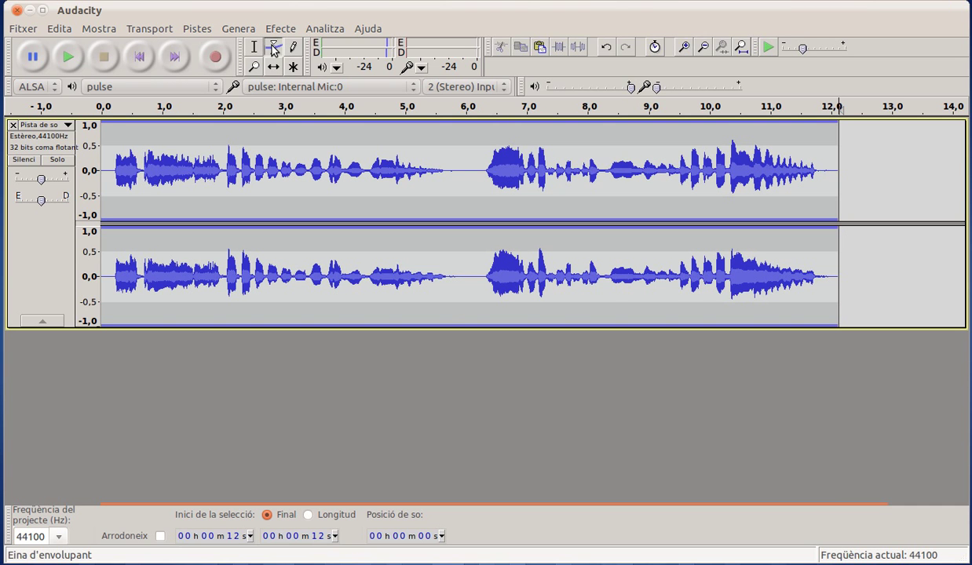
{"action": "left_click", "coordinate": [253, 67]}
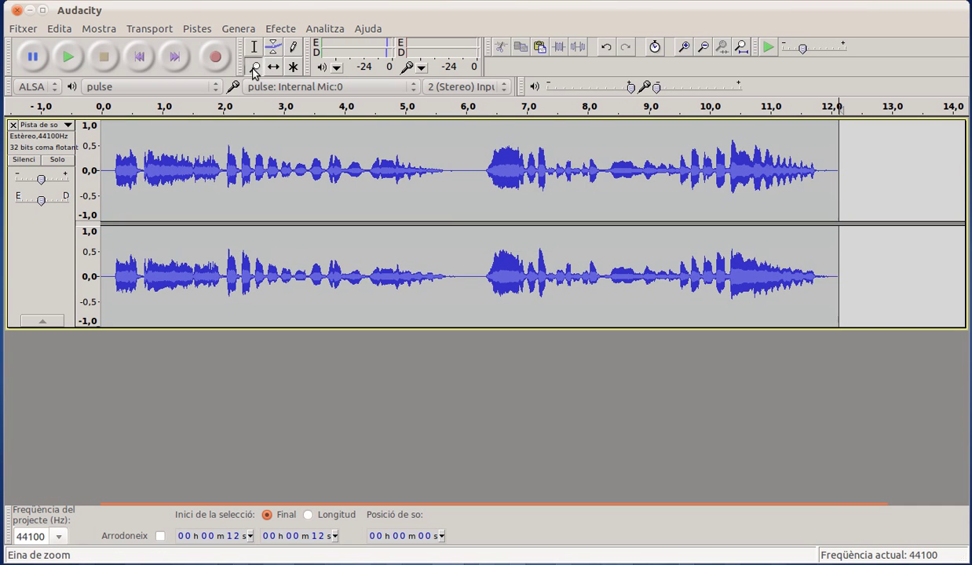
{"action": "left_click", "coordinate": [729, 199]}
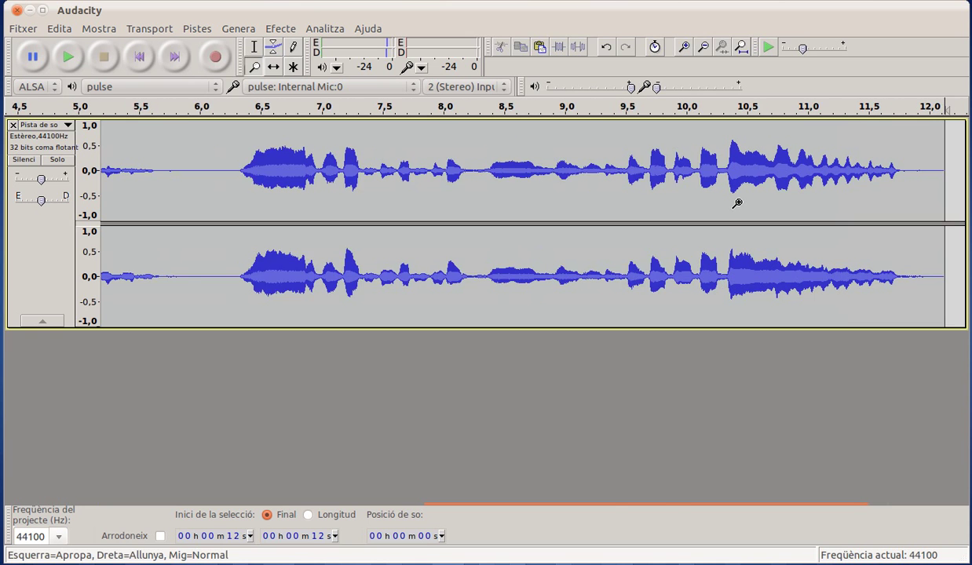
{"action": "left_click", "coordinate": [737, 203]}
{"action": "left_click_drag", "start_coordinate": [673, 512], "coordinate": [809, 517]}
{"action": "left_click", "coordinate": [254, 46]}
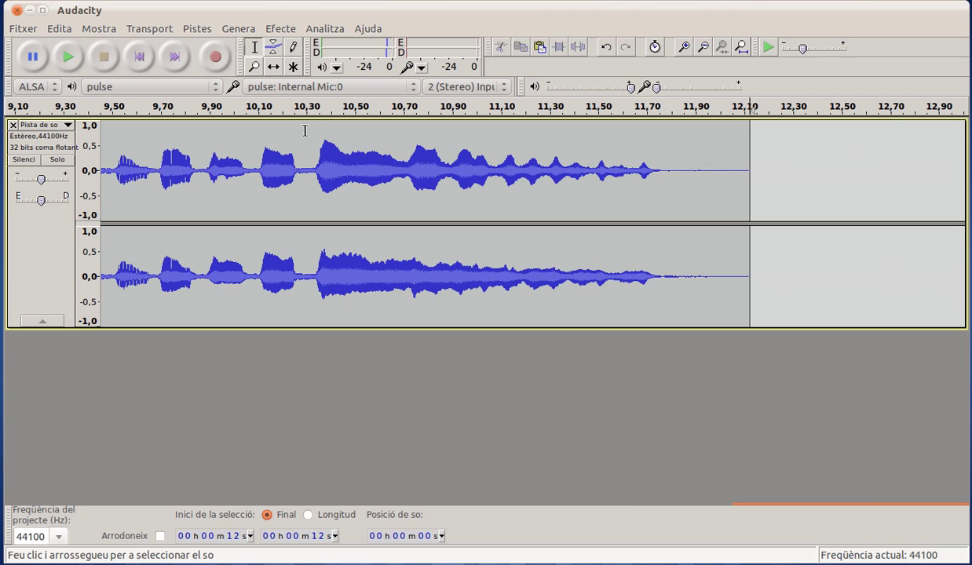
{"action": "left_click_drag", "start_coordinate": [252, 135], "coordinate": [741, 165]}
{"action": "left_click", "coordinate": [69, 57]}
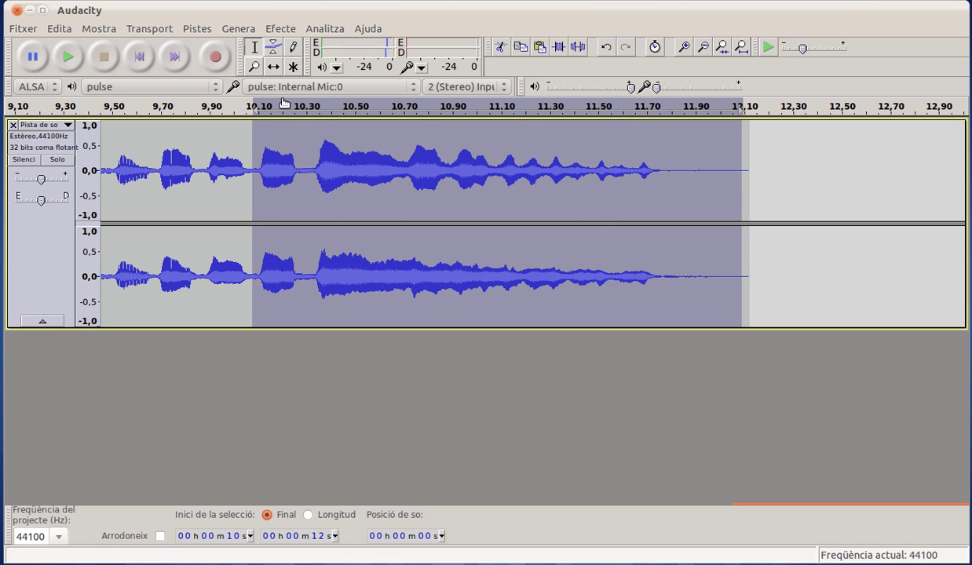
- Add amplitude envelope points at the end of the track near 12.1 s, bringing the last one down to silence
{"action": "left_click", "coordinate": [273, 47]}
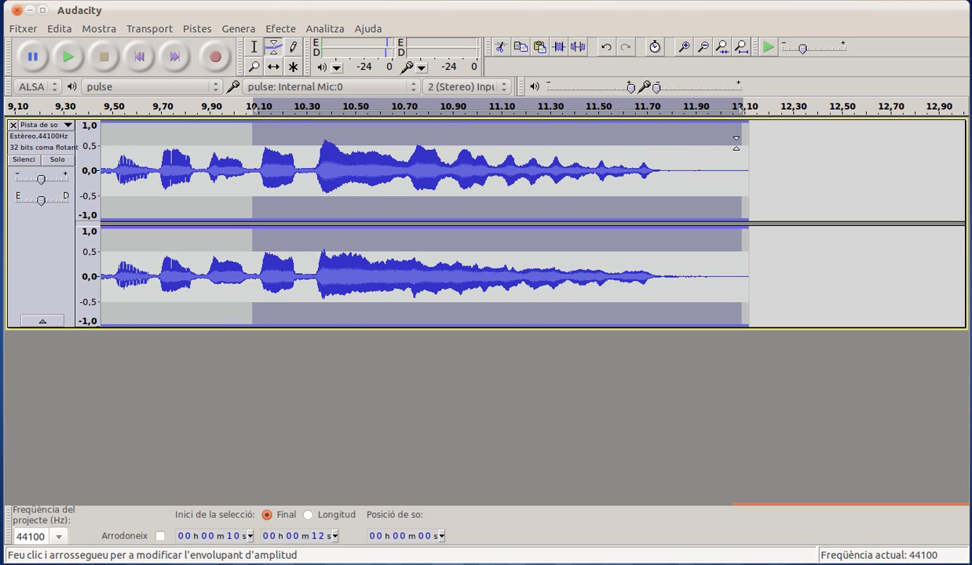
{"action": "left_click", "coordinate": [741, 144]}
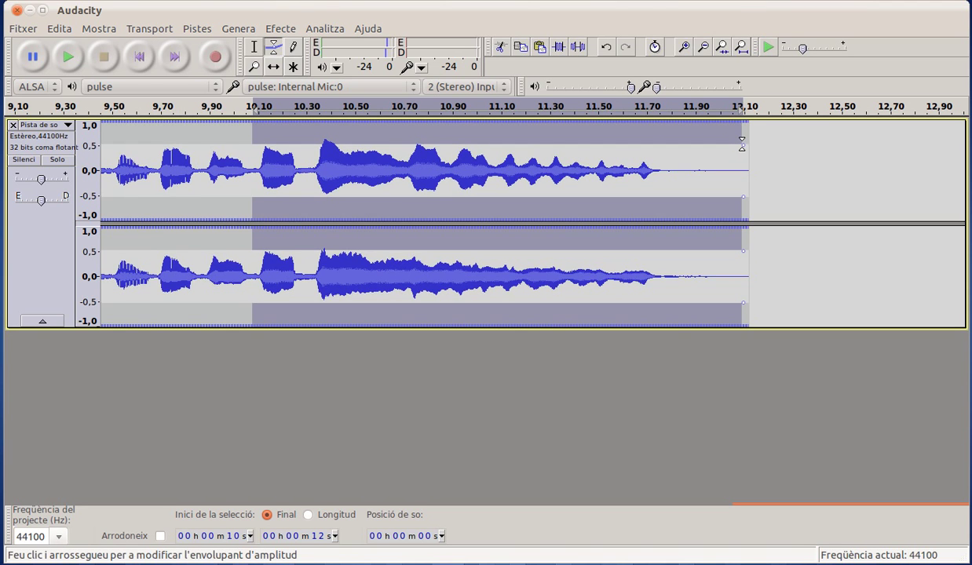
{"action": "mouse_move", "coordinate": [741, 144]}
{"action": "left_mouse_down"}
{"action": "mouse_move", "coordinate": [643, 161]}
{"action": "mouse_move", "coordinate": [741, 157]}
{"action": "mouse_move", "coordinate": [738, 128]}
{"action": "left_mouse_up"}
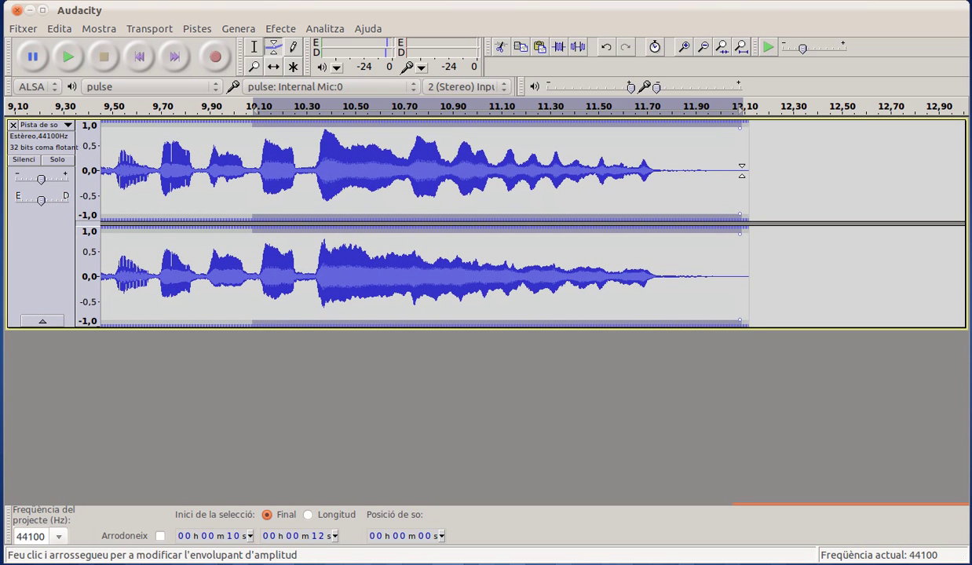
{"action": "left_click", "coordinate": [743, 171]}
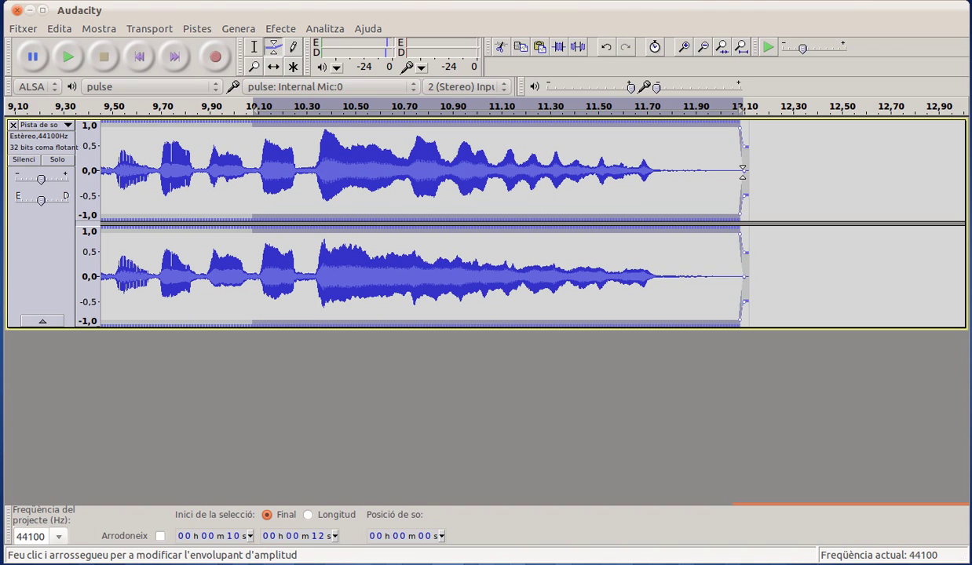
{"action": "left_click_drag", "start_coordinate": [743, 172], "coordinate": [714, 167]}
{"action": "left_click", "coordinate": [742, 171]}
- Shape the envelope into a fade-out starting at about 11.0 s, with intermediate points near 11.15 and 11.3 s
{"action": "left_click", "coordinate": [611, 170]}
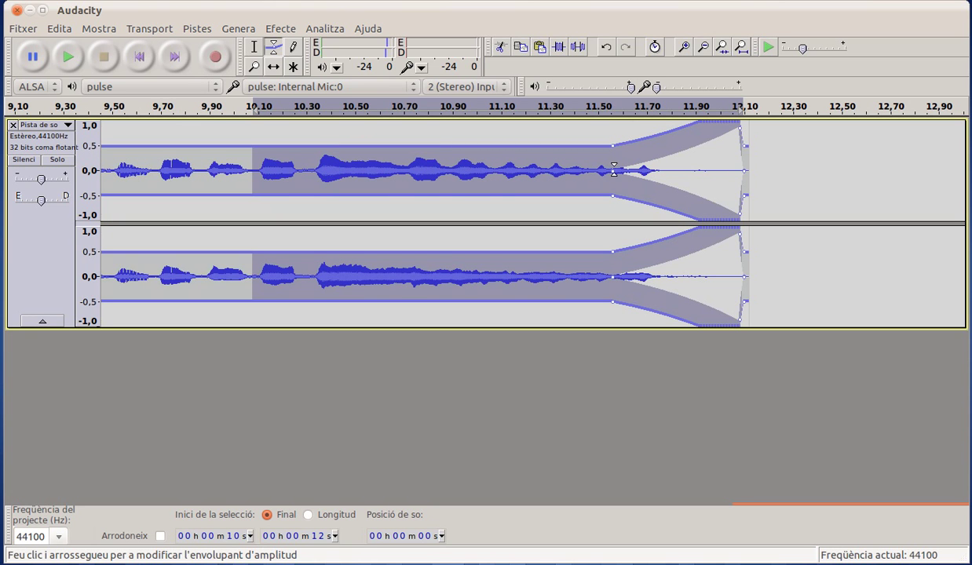
{"action": "left_click_drag", "start_coordinate": [614, 171], "coordinate": [607, 126]}
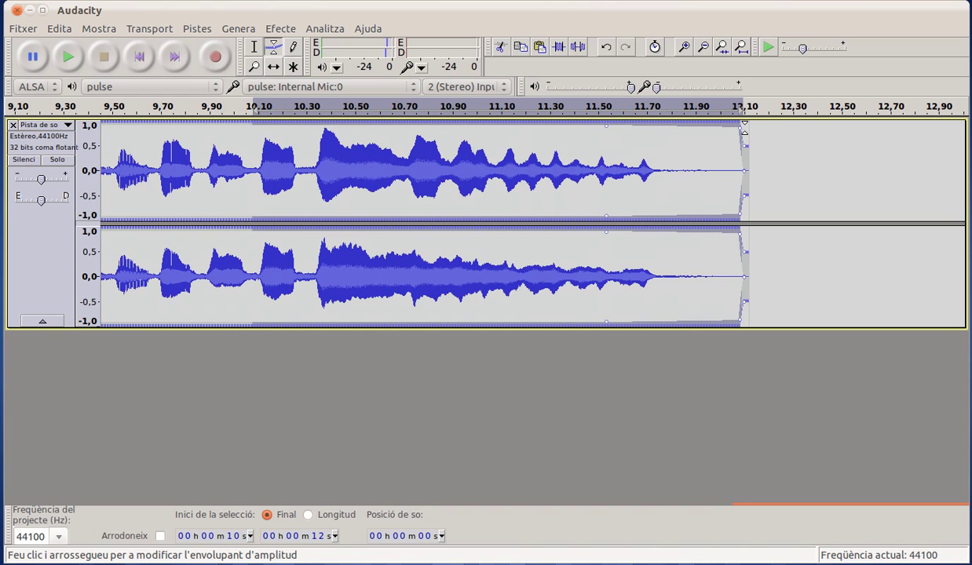
{"action": "left_click_drag", "start_coordinate": [740, 130], "coordinate": [479, 116]}
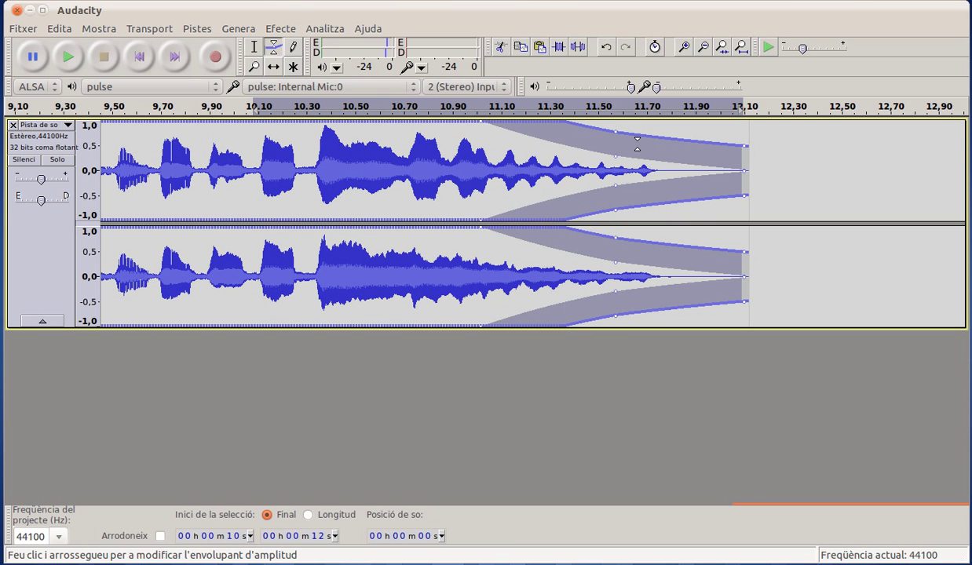
{"action": "left_click_drag", "start_coordinate": [614, 152], "coordinate": [514, 153]}
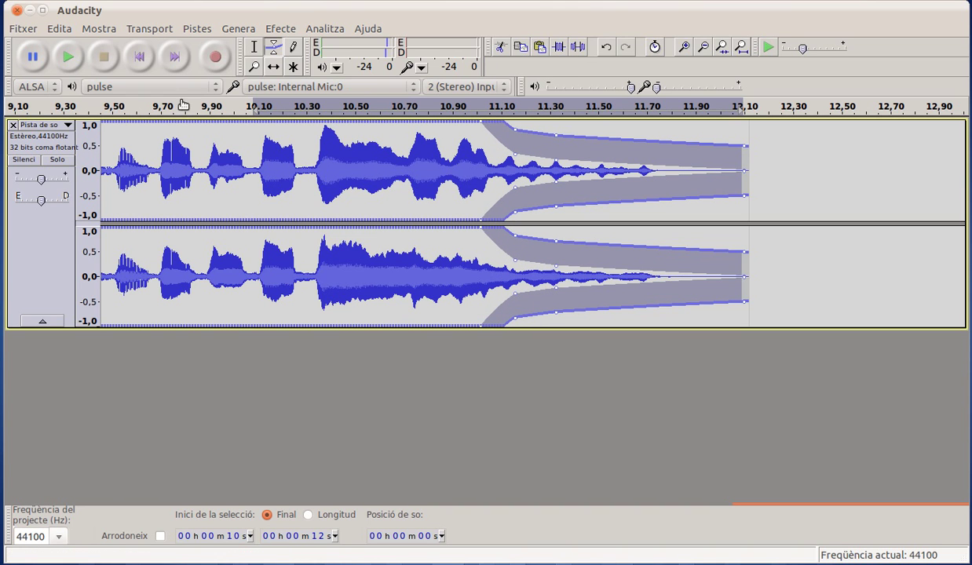
- Play the selected ending, and play the fade-out again from about 9.5 s
{"action": "left_click", "coordinate": [68, 57]}
{"action": "left_click", "coordinate": [254, 47]}
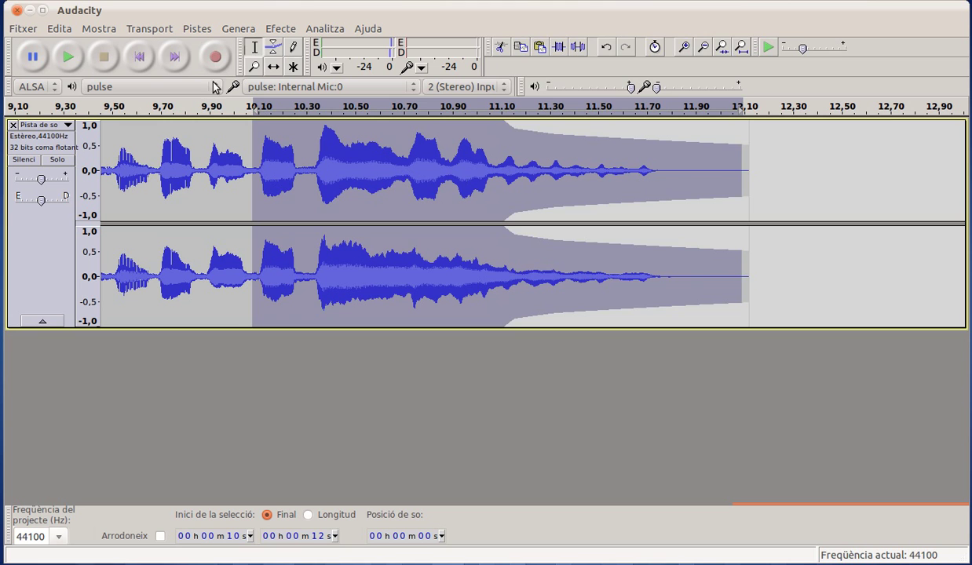
{"action": "left_click", "coordinate": [105, 141]}
{"action": "left_click", "coordinate": [68, 56]}
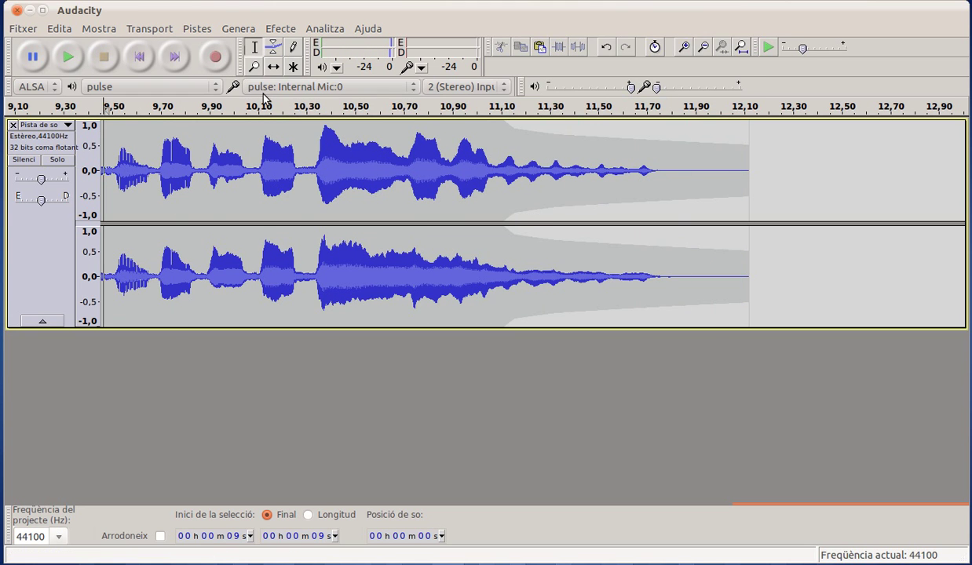
- Steepen the envelope fade-out around 11.1 to 11.25 s and play the ending from about 9.5 s
{"action": "left_click", "coordinate": [273, 47]}
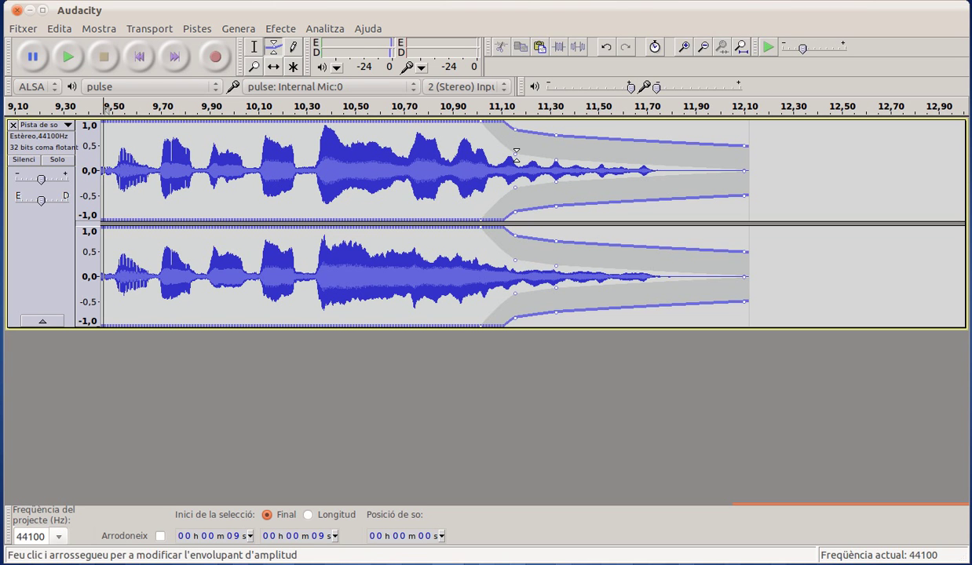
{"action": "left_click_drag", "start_coordinate": [514, 157], "coordinate": [537, 164]}
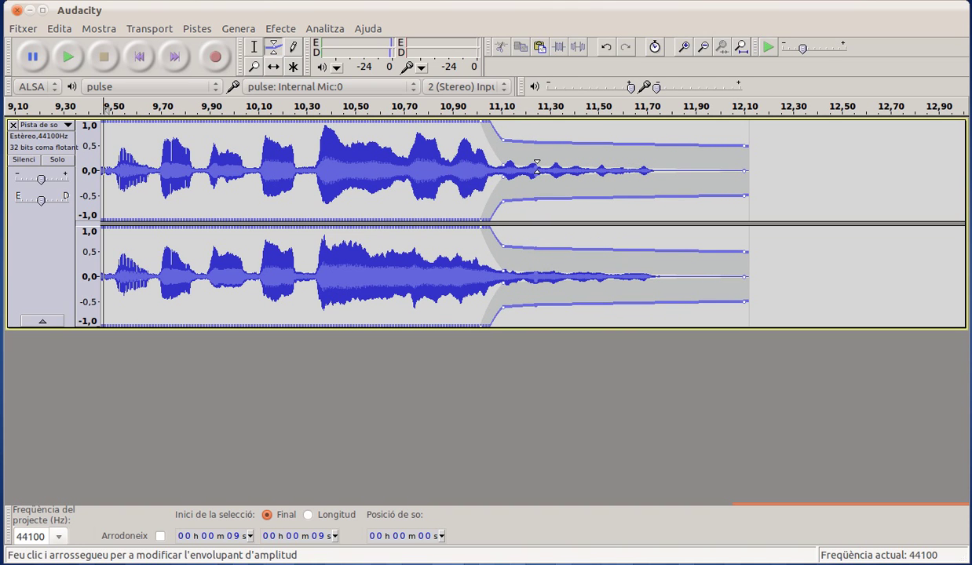
{"action": "left_click", "coordinate": [255, 48]}
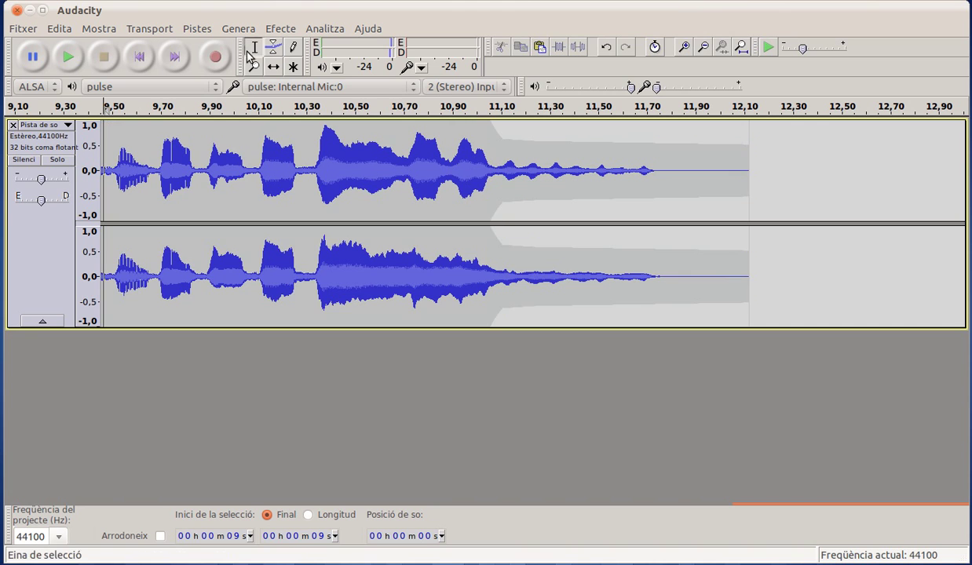
{"action": "left_click", "coordinate": [117, 130]}
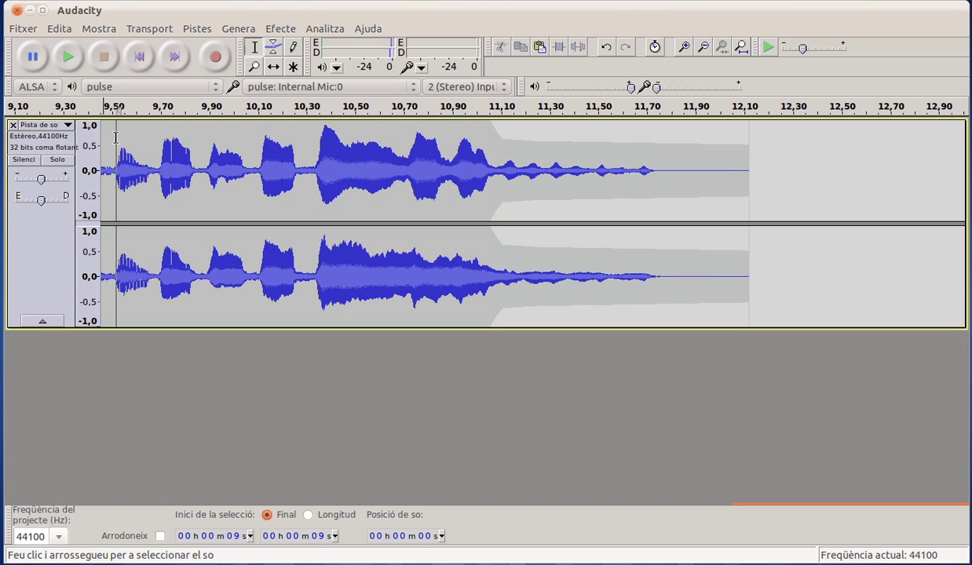
{"action": "left_click", "coordinate": [69, 57]}
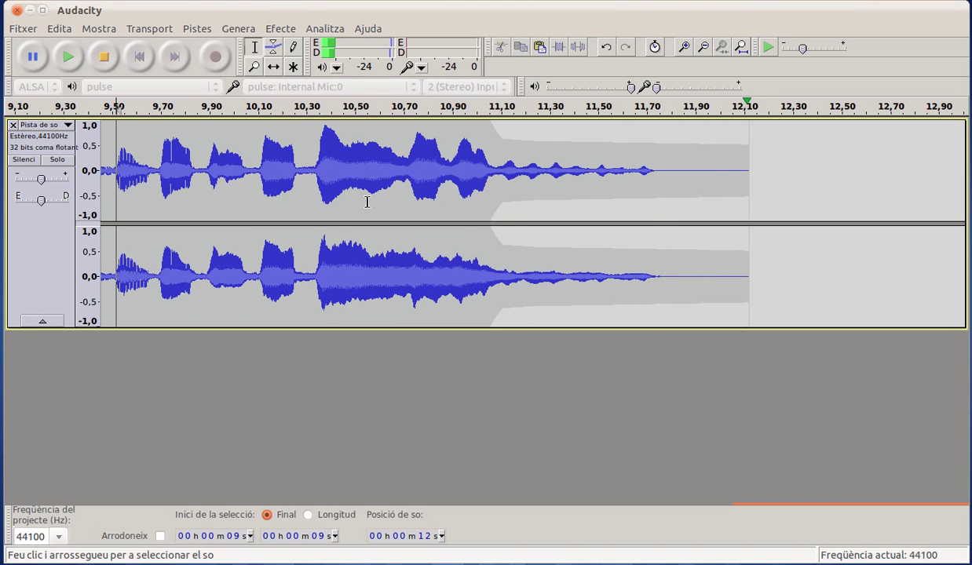